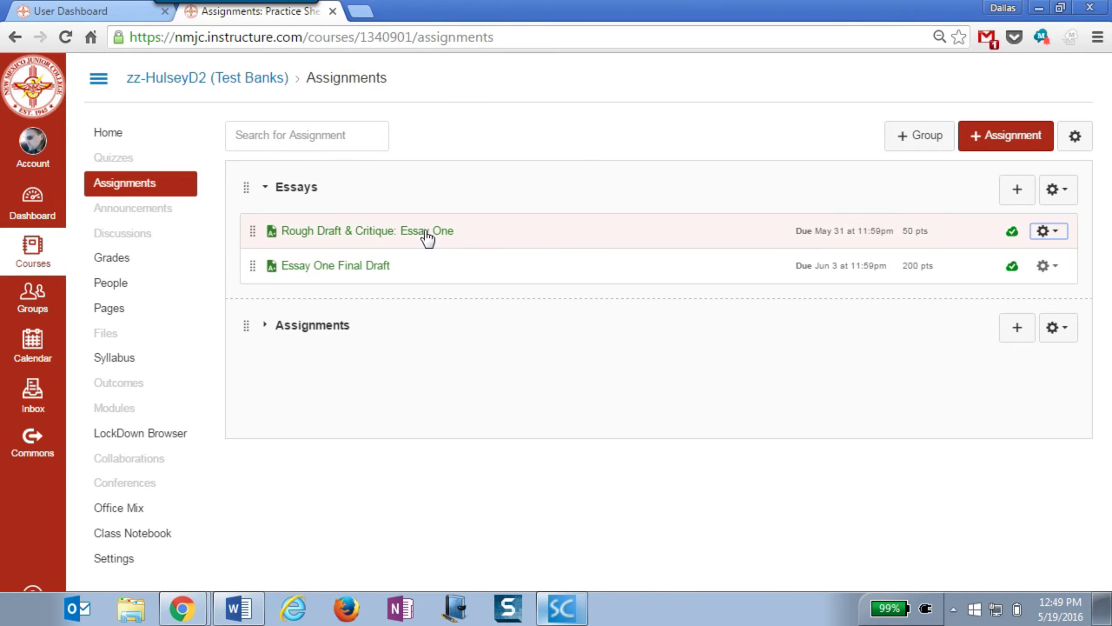
- In the Essay One rough draft's optional settings, choose 'Do not store the submitted papers'
click(426, 234)
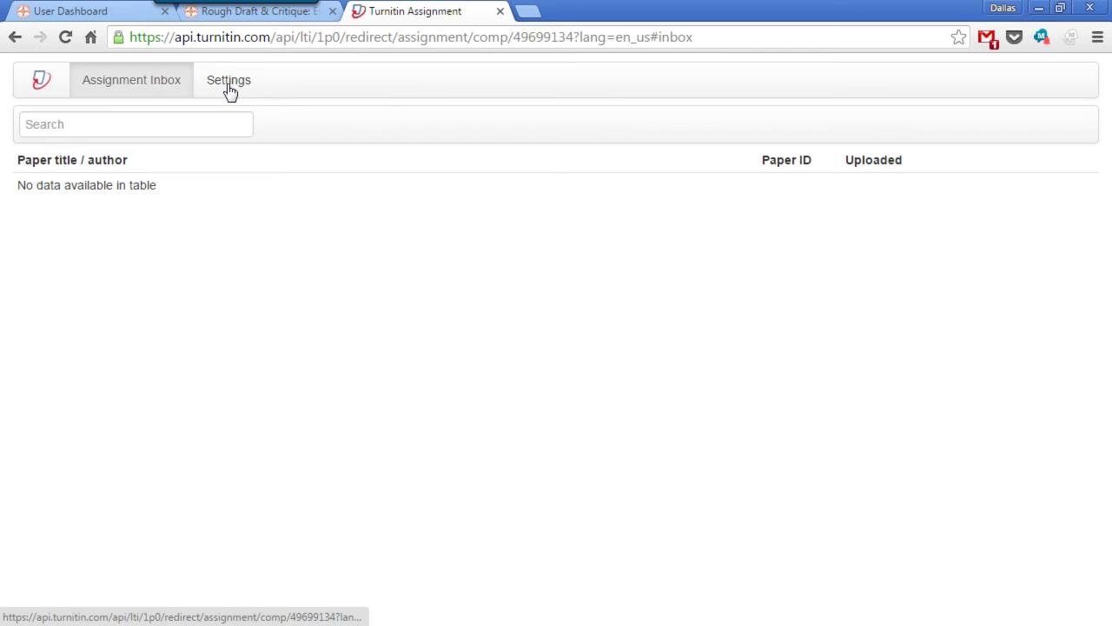
click(228, 90)
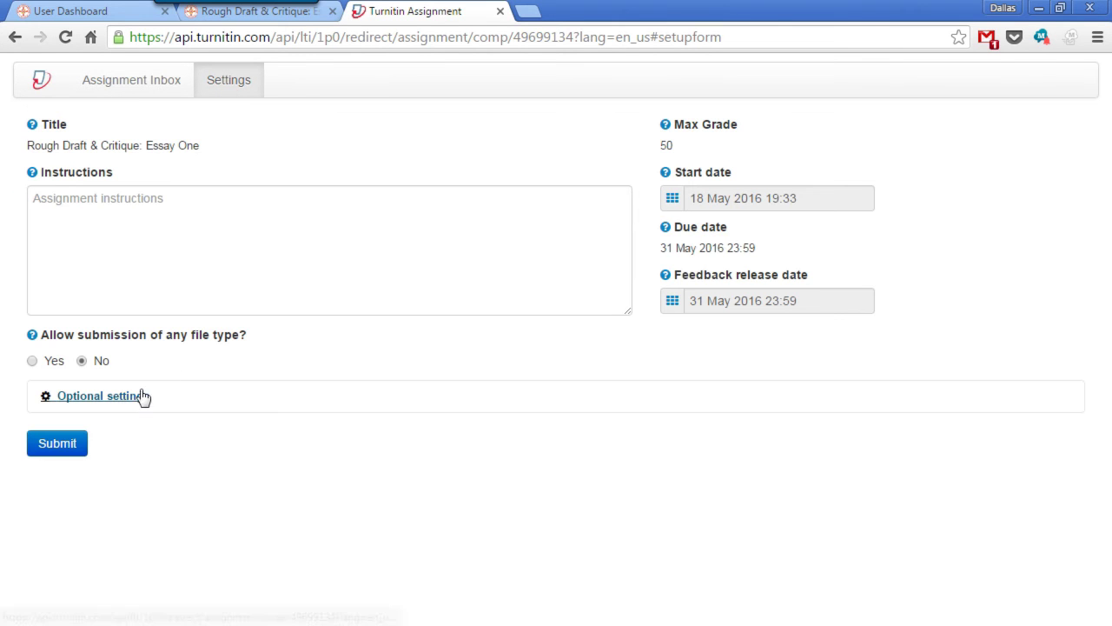
click(137, 396)
scroll(574, 519, down, 5)
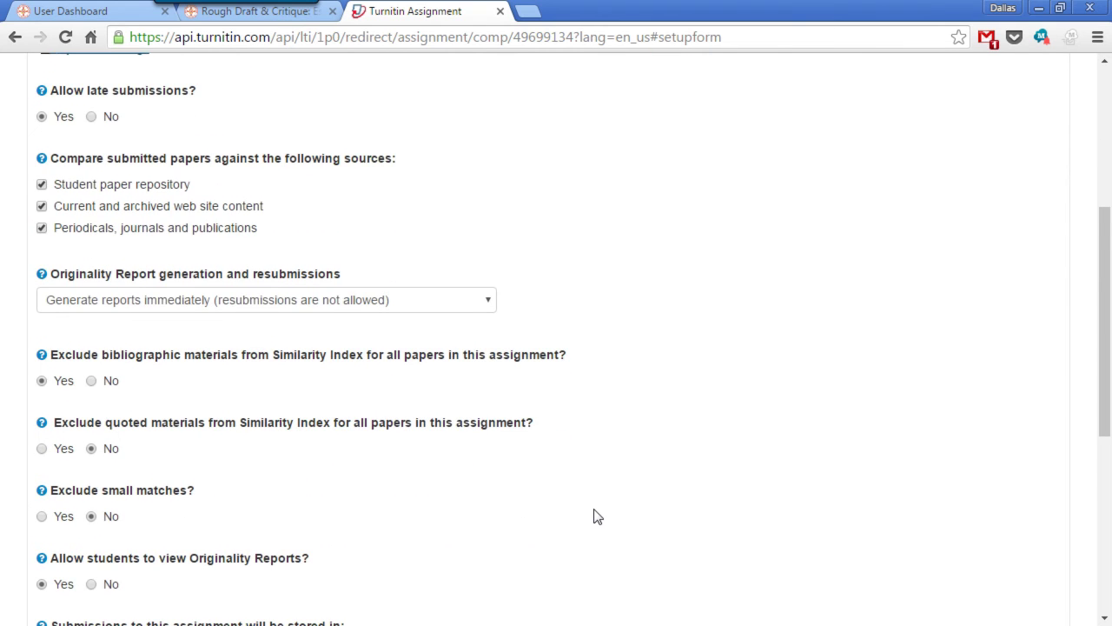
scroll(593, 517, down, 3)
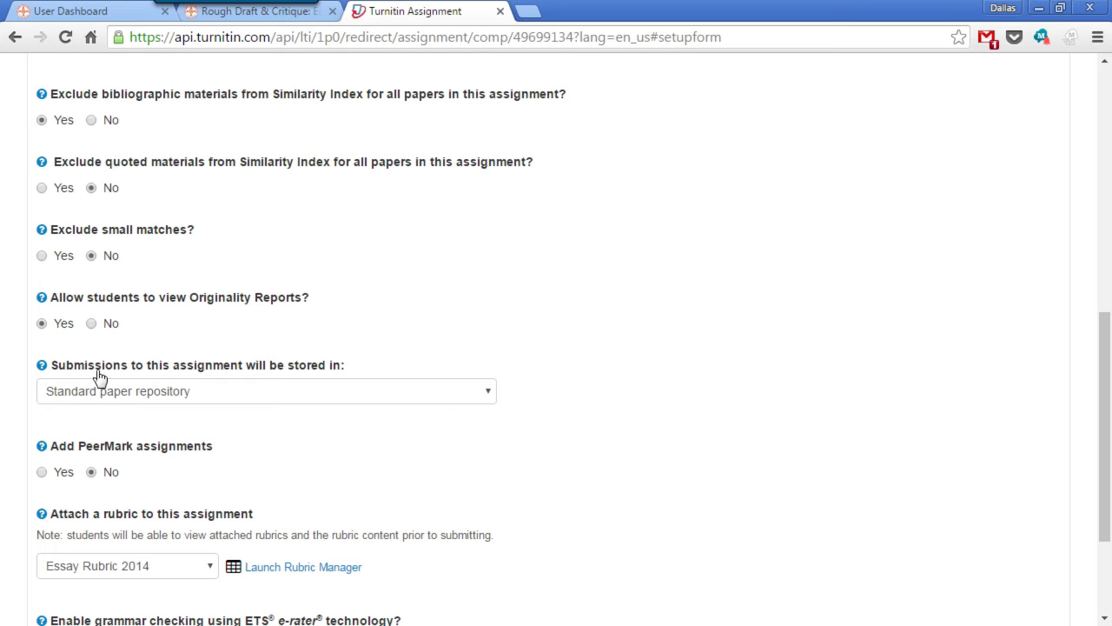
click(492, 396)
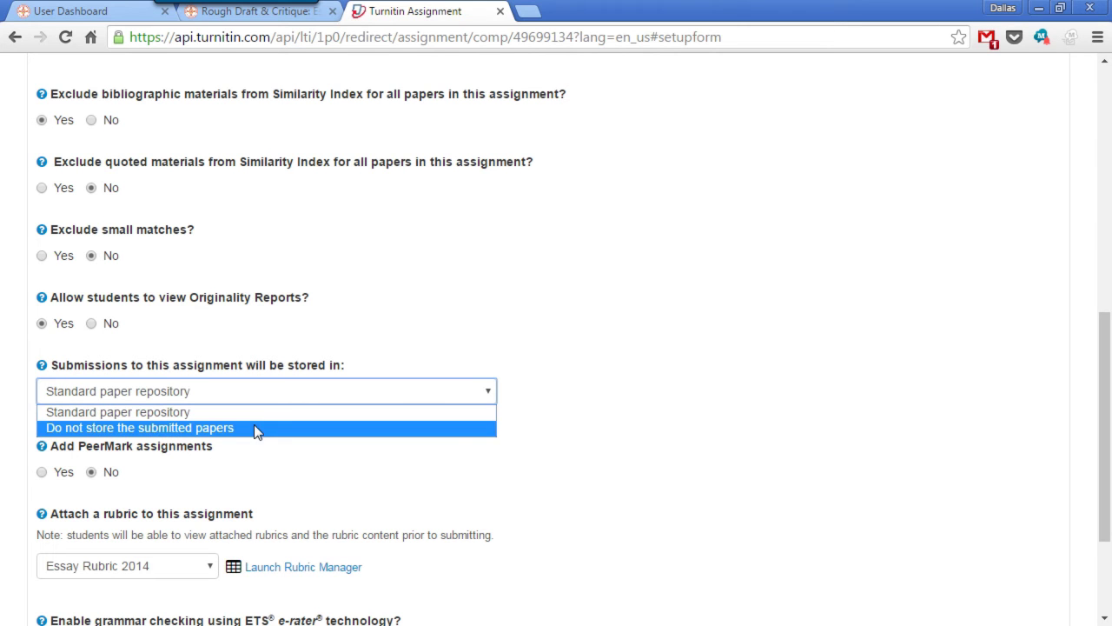
click(216, 431)
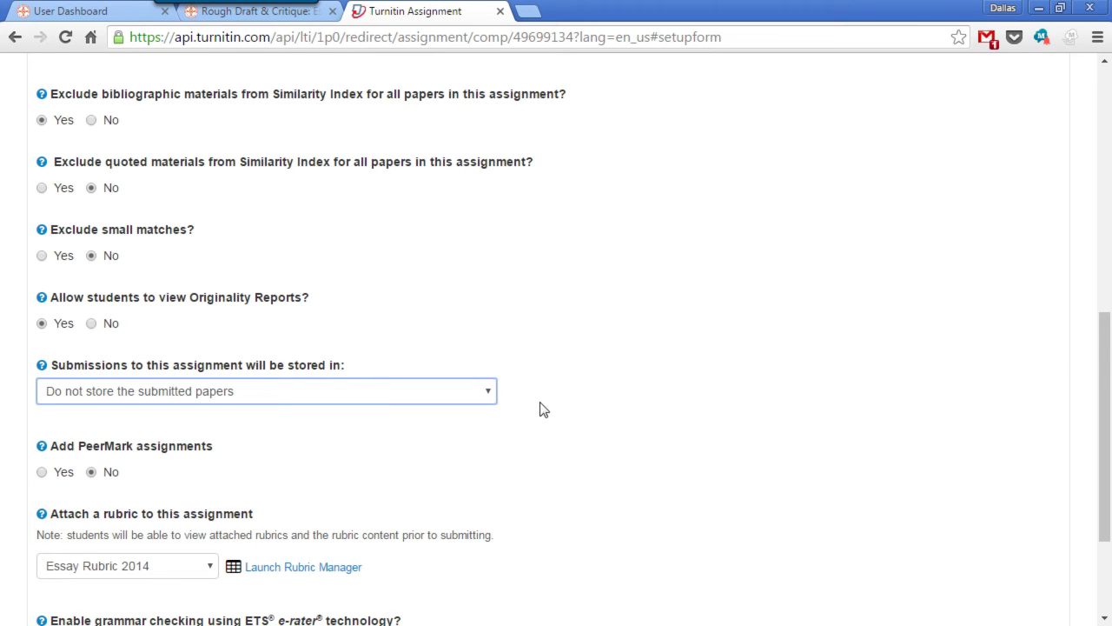
- Select Yes for Add PeerMark assignments and submit the assignment settings
scroll(534, 412, down, 2)
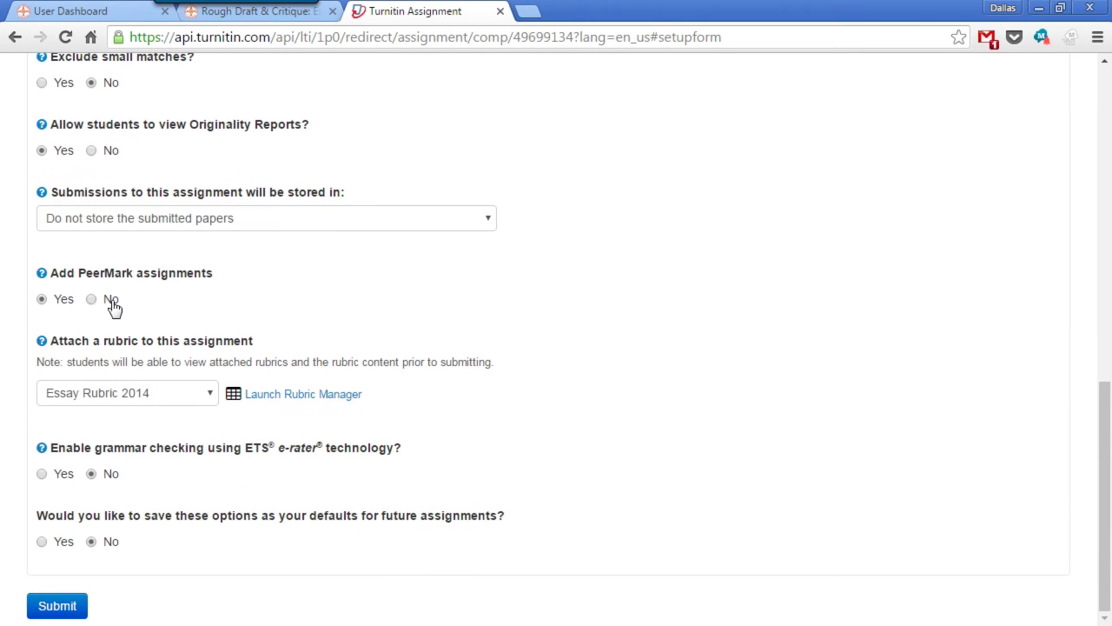
click(40, 301)
click(73, 608)
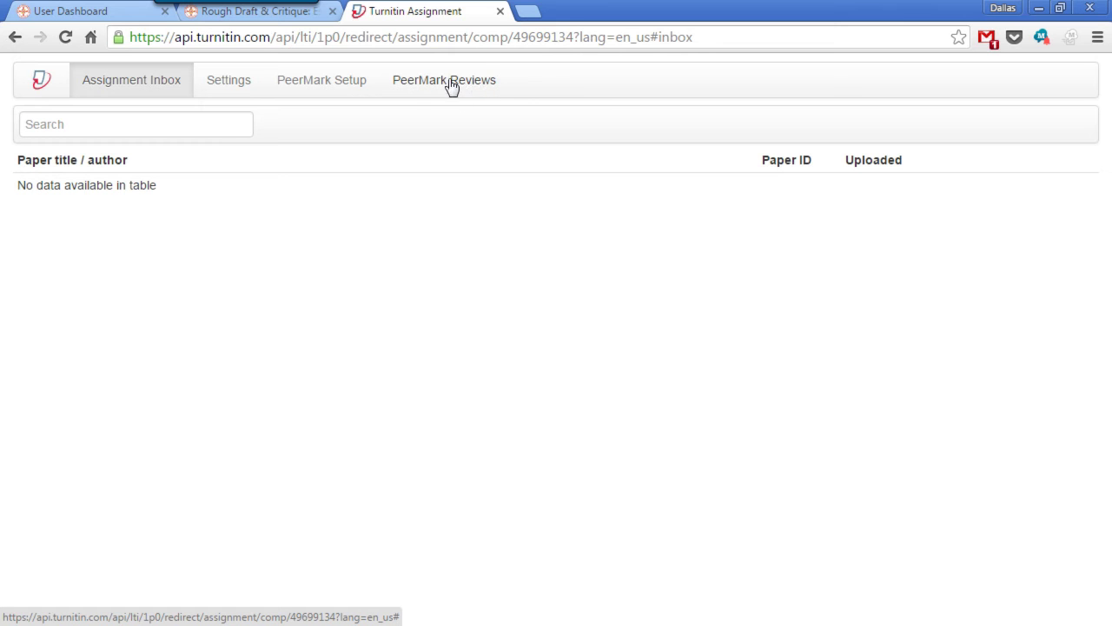
- Open PeerMark Setup and set the point value to 20
click(329, 83)
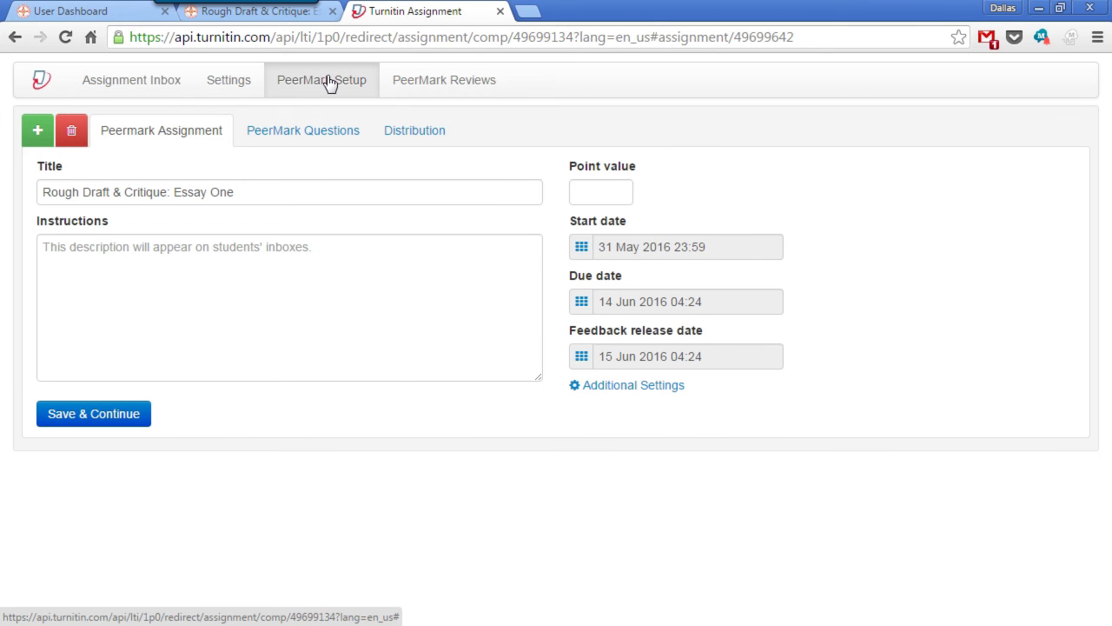
click(626, 199)
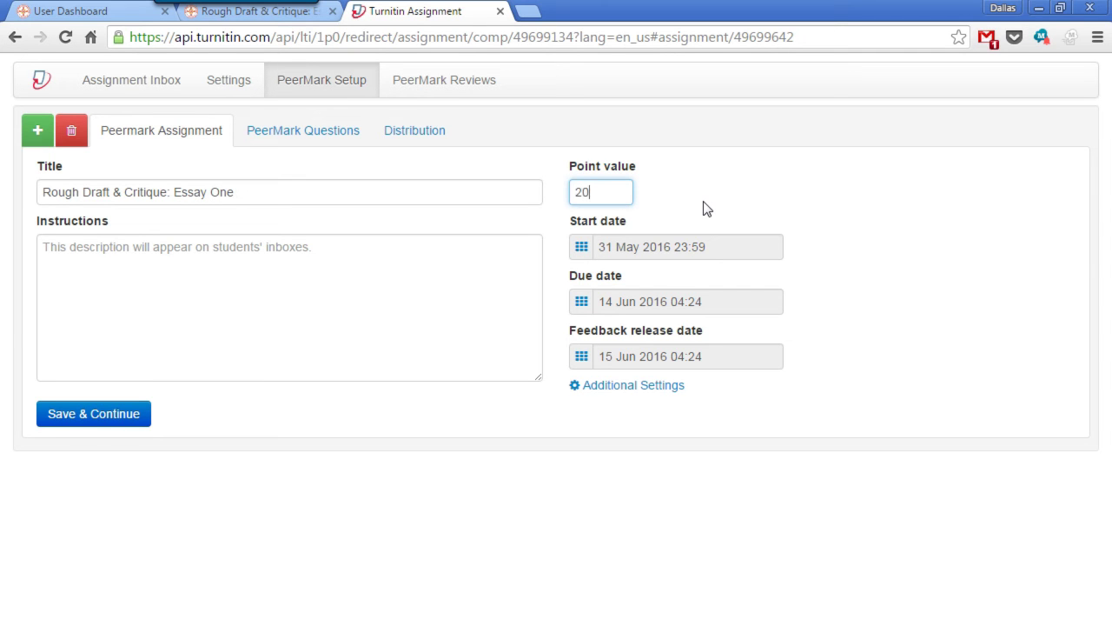
click(837, 219)
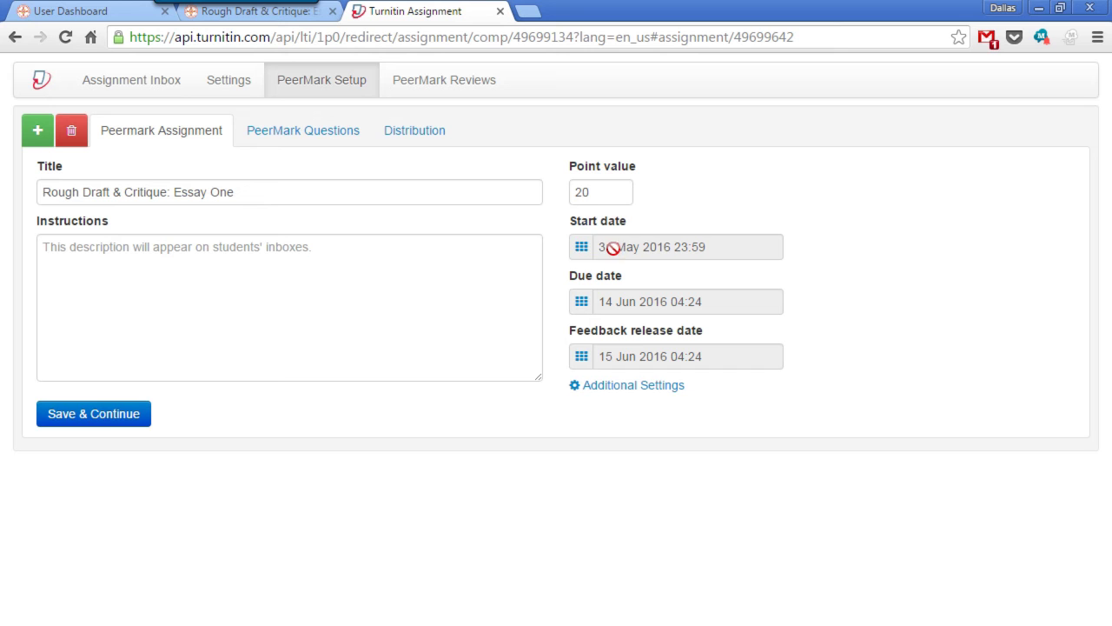
- Set the PeerMark due date to 02 Jun 2016 at 23:55
click(582, 305)
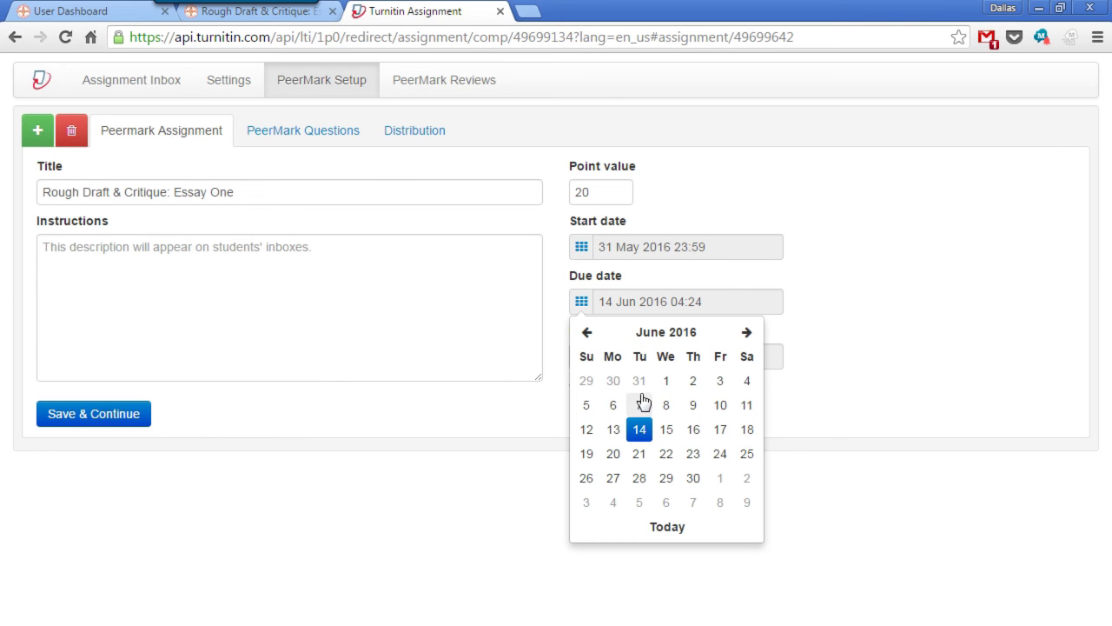
click(586, 333)
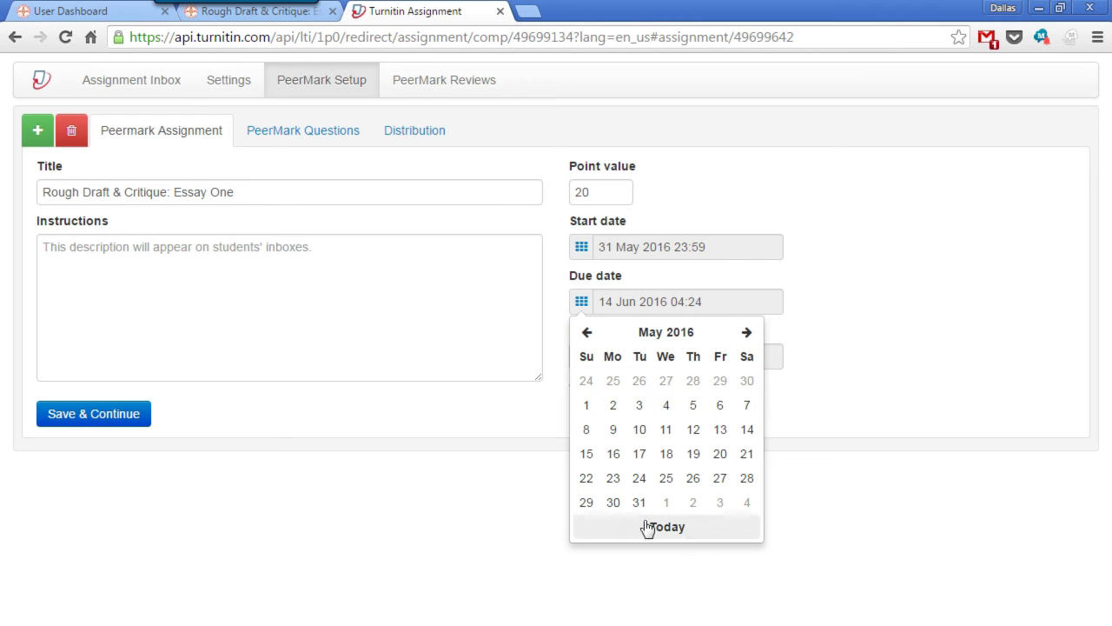
click(693, 504)
click(733, 489)
click(735, 410)
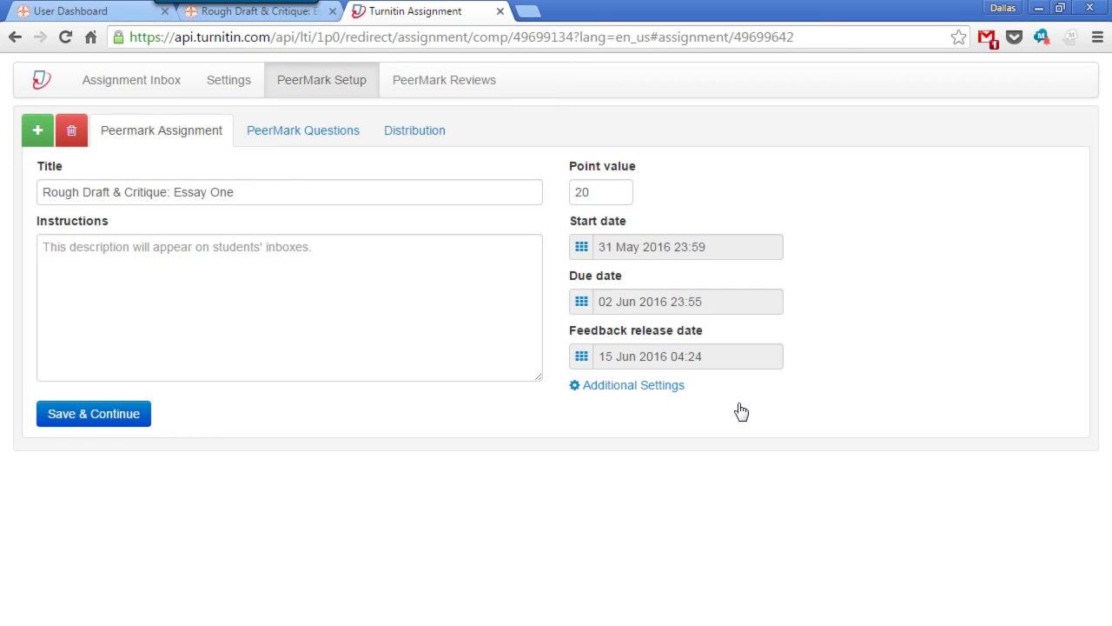
- Set the feedback release date to 03 Jun 2016 at 00:00
click(583, 359)
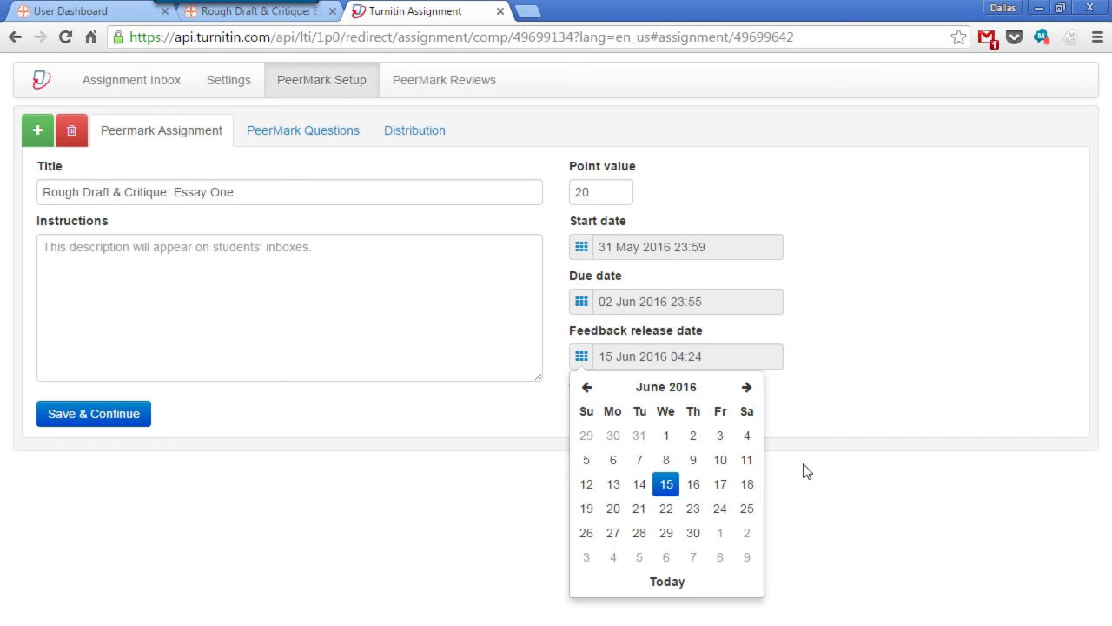
click(714, 441)
click(599, 415)
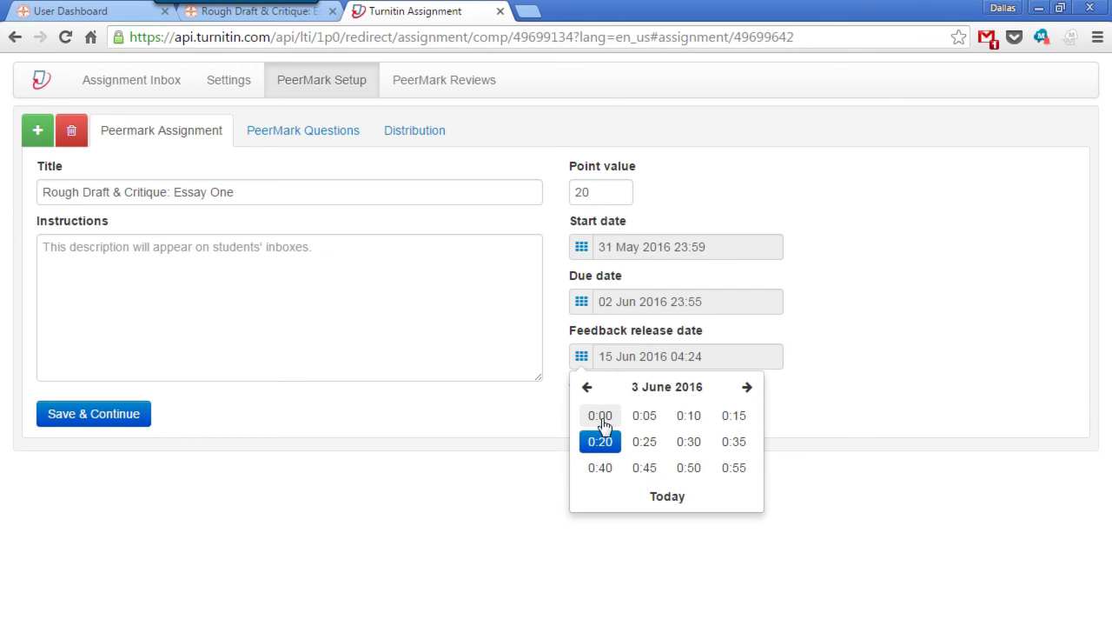
click(599, 414)
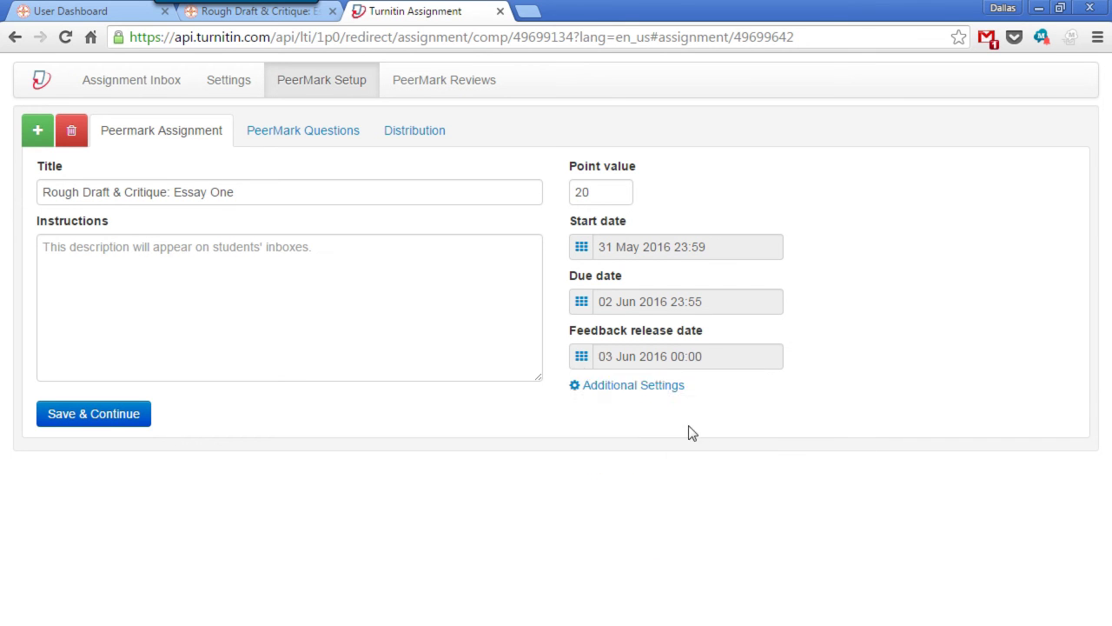
- Enable full points for written reviews, visible names, and reading all papers and reviews
click(631, 388)
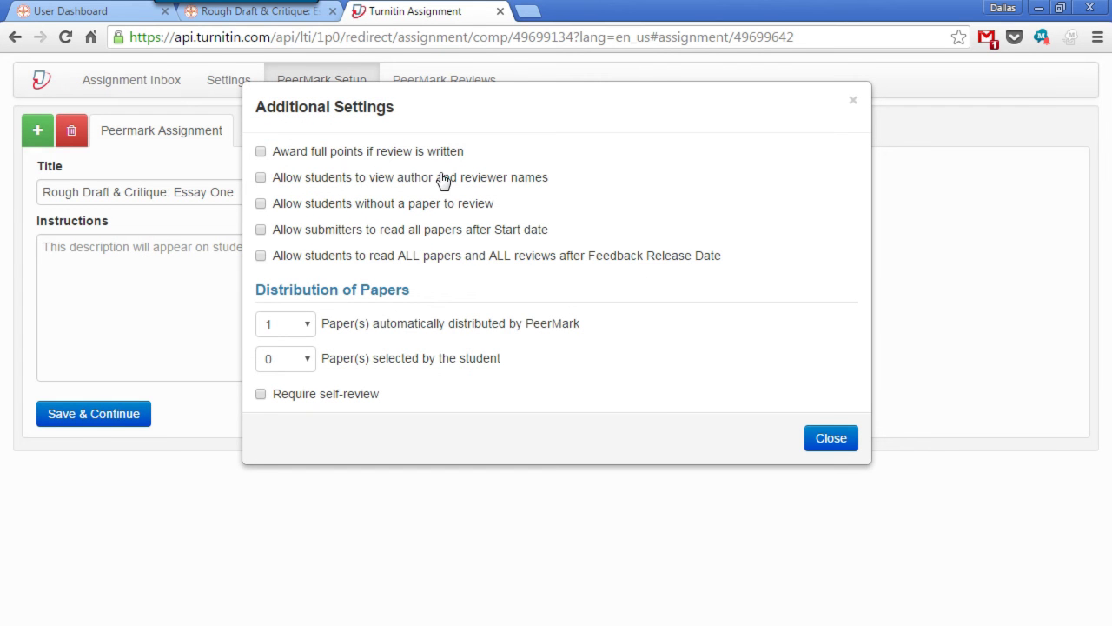
click(261, 153)
click(262, 179)
click(265, 231)
click(264, 254)
- Auto-distribute 2 papers, keep student-selected papers at 0, leave self-review off, and close
click(305, 330)
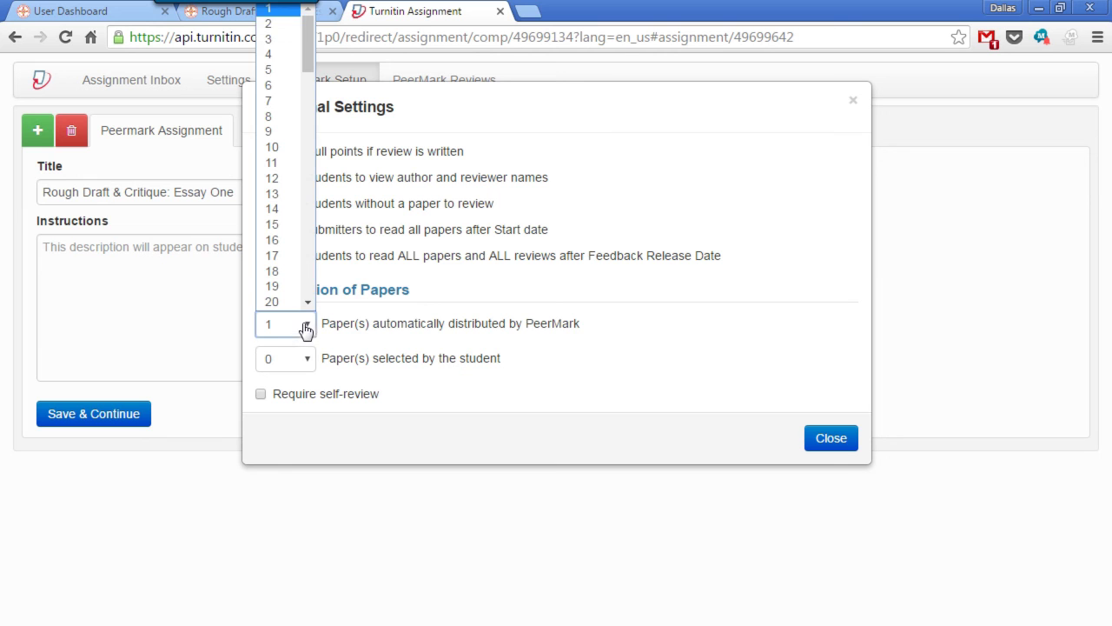
click(284, 28)
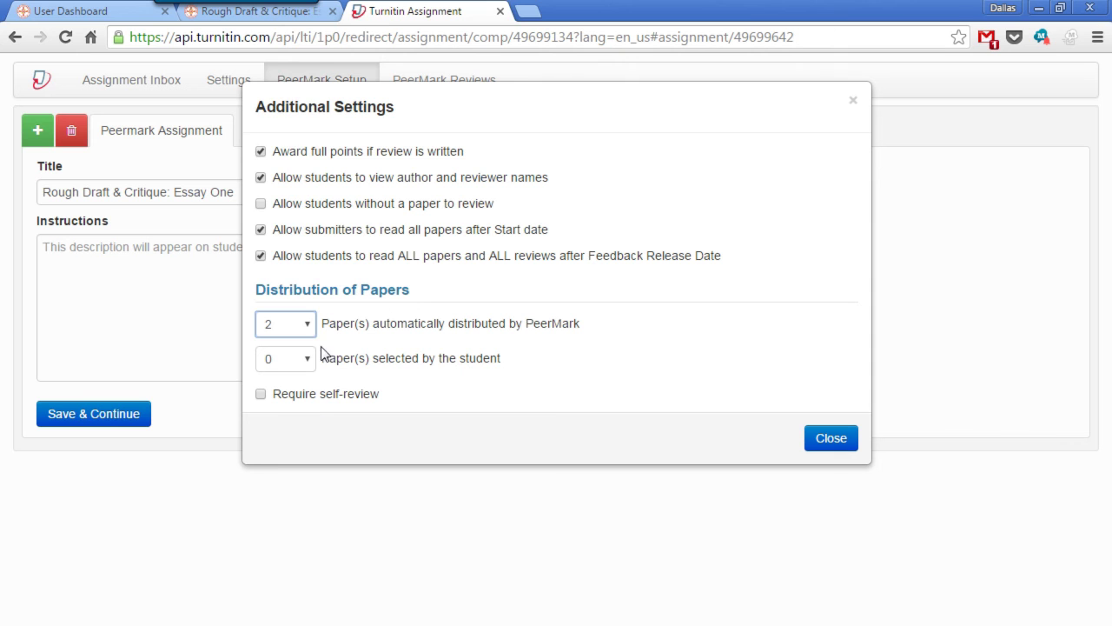
click(310, 325)
click(270, 15)
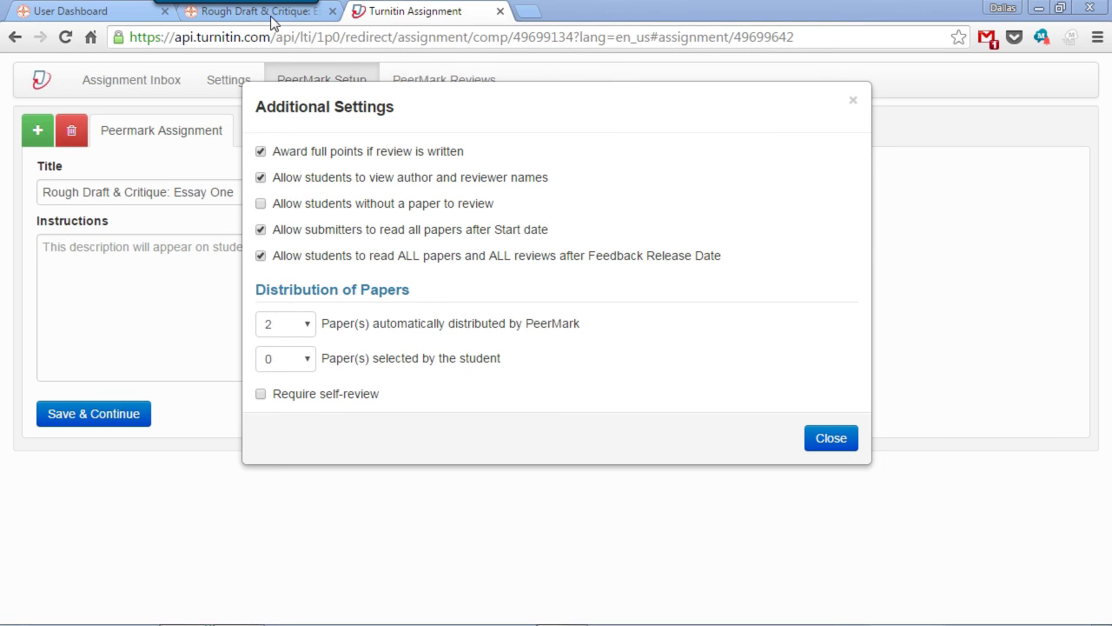
click(305, 359)
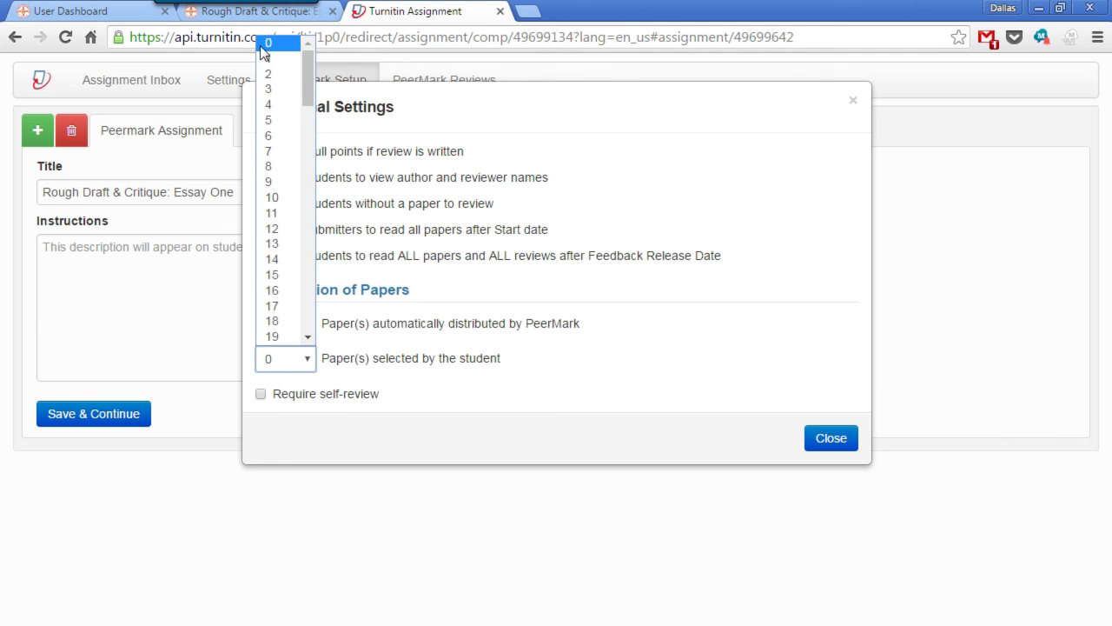
click(298, 54)
click(260, 395)
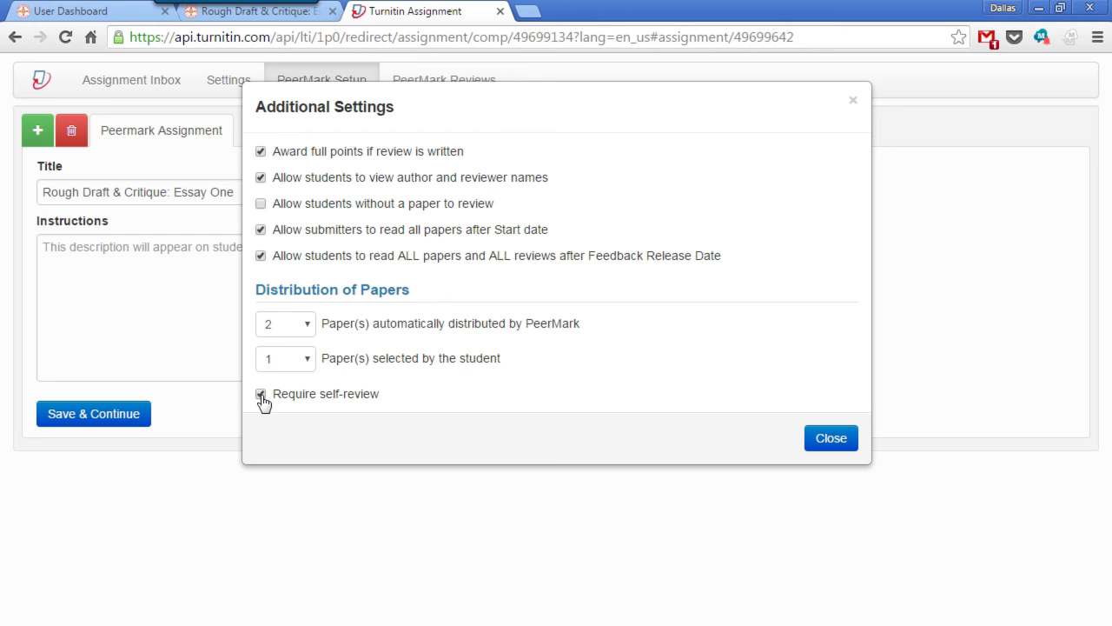
click(260, 396)
click(304, 364)
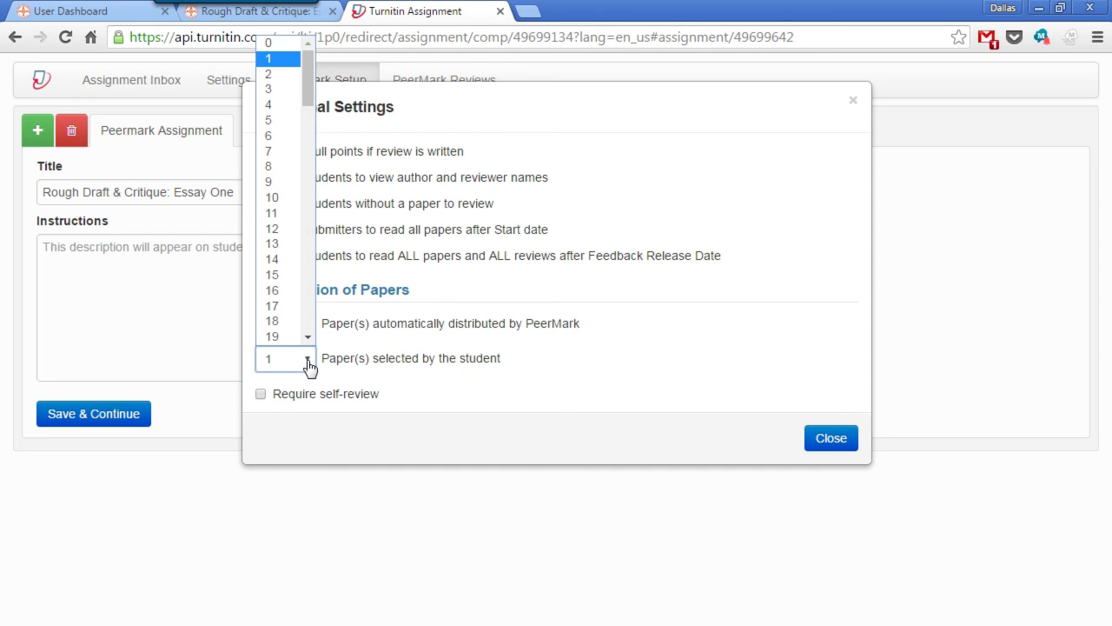
click(269, 42)
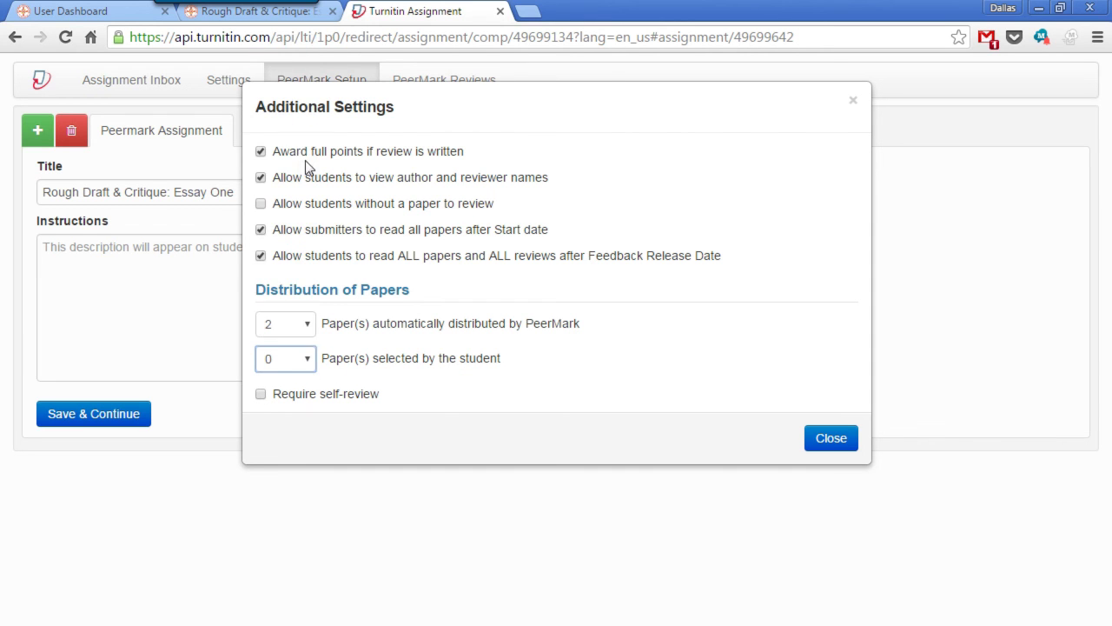
click(829, 441)
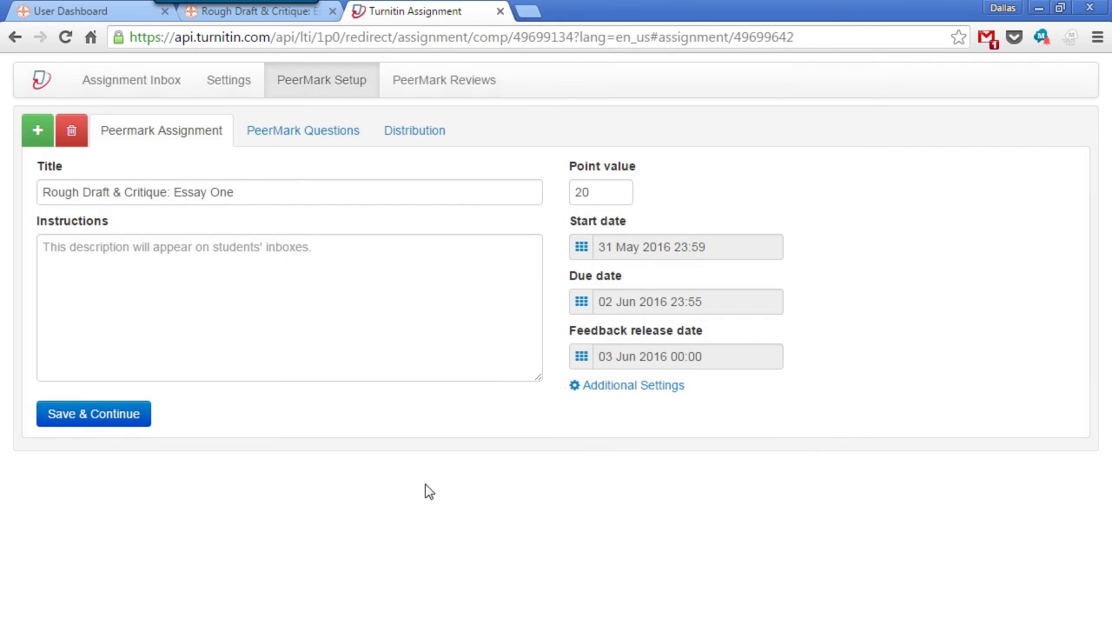
- Save the PeerMark assignment and add all questions from the instructor's personal PeerMark library
click(122, 415)
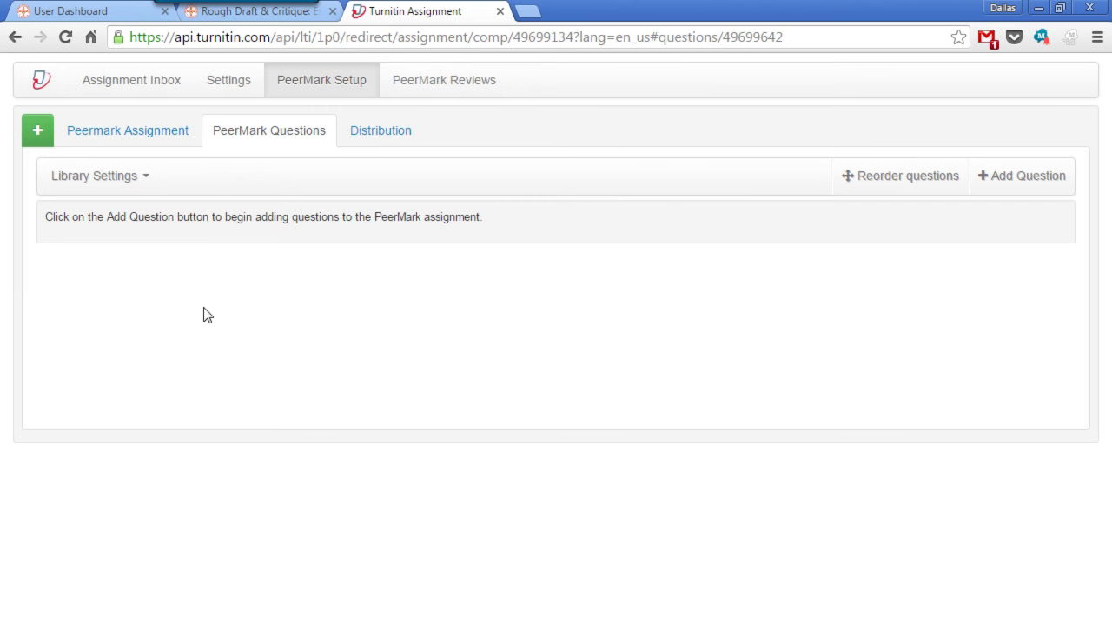
click(143, 179)
mouse_move(159, 235)
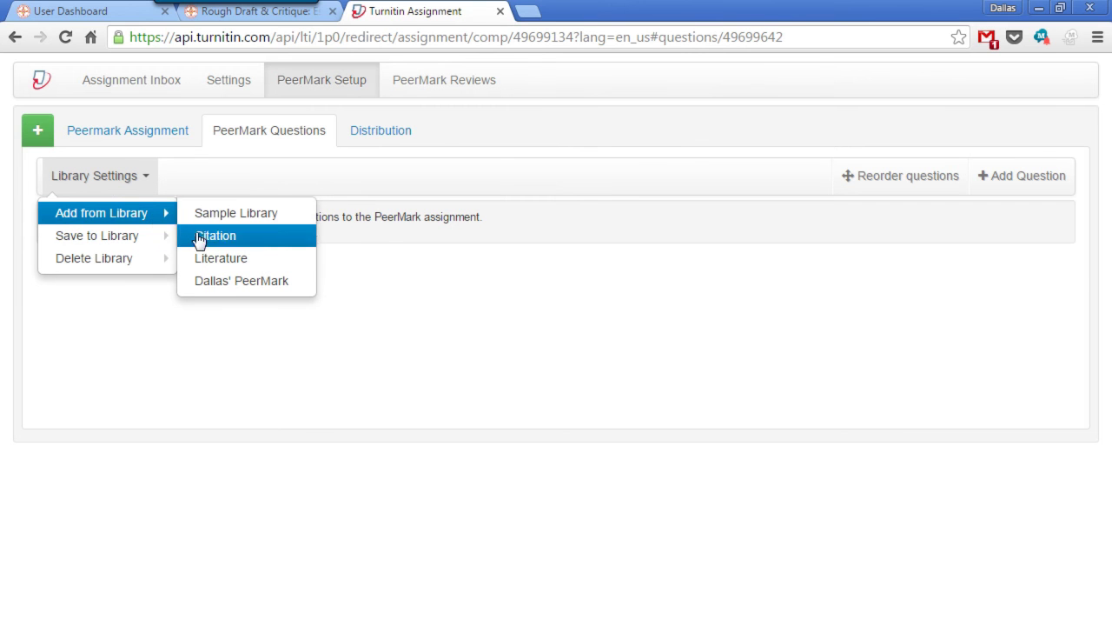
click(228, 284)
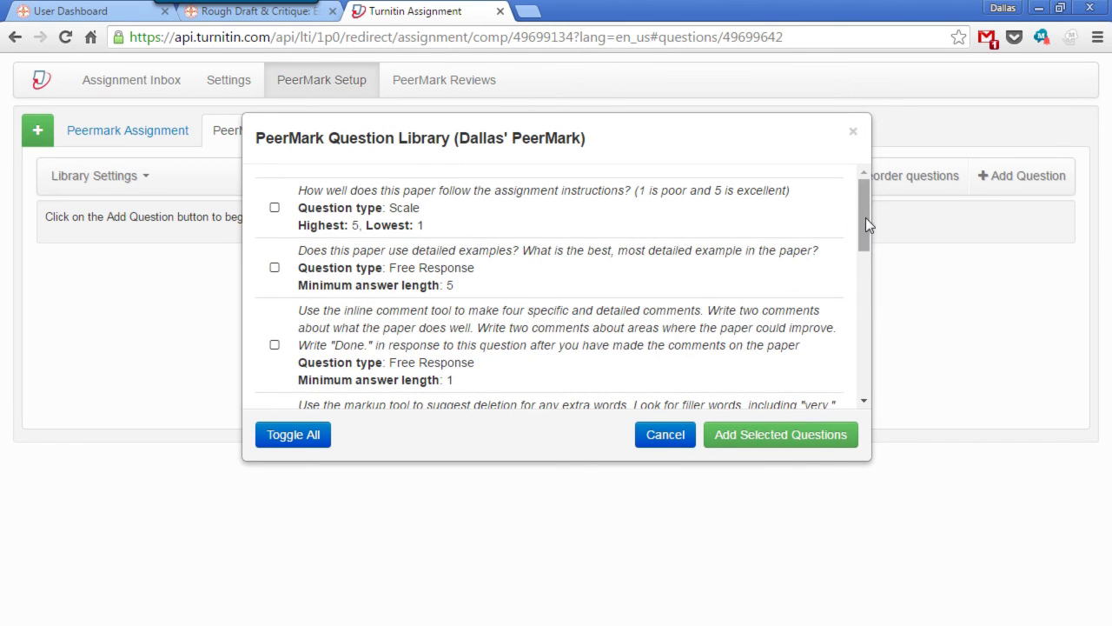
drag(865, 217, 596, 206)
click(308, 442)
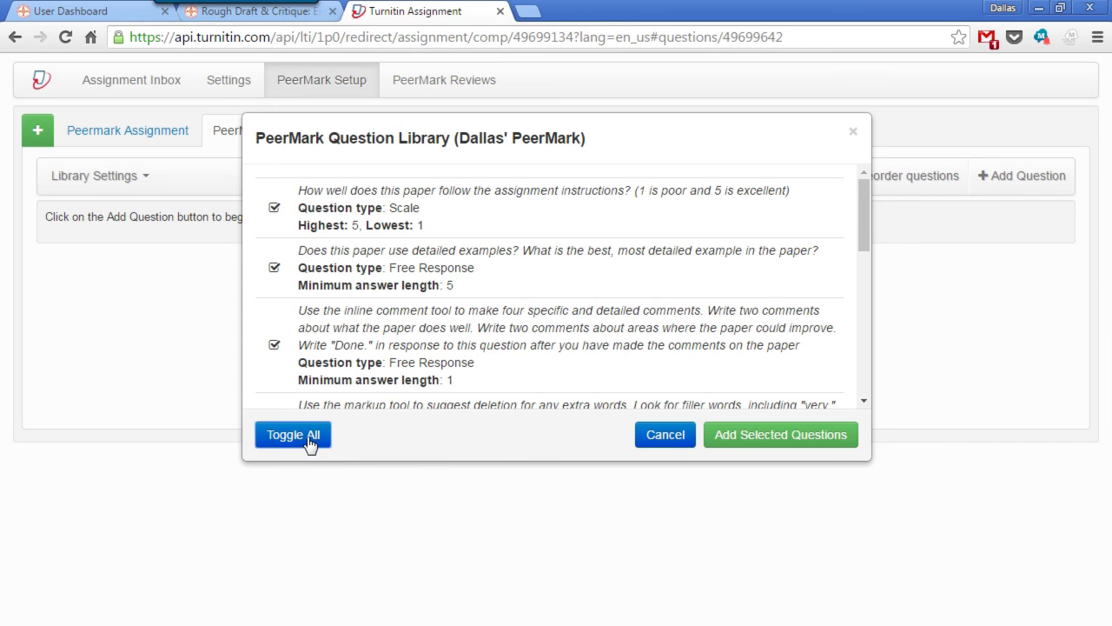
click(763, 435)
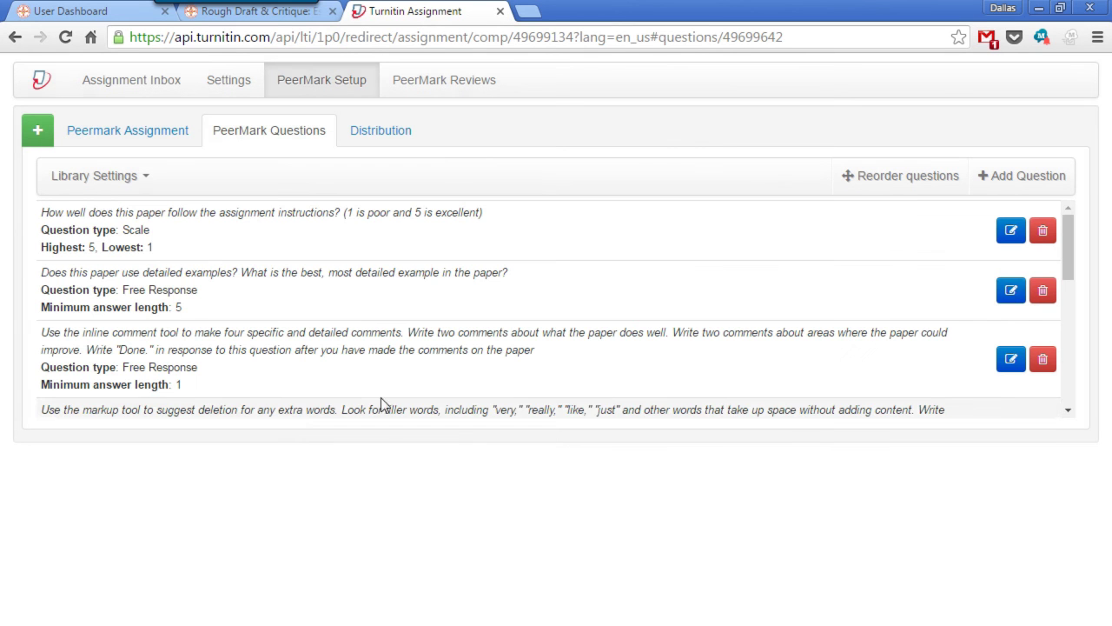
scroll(365, 348, down, 6)
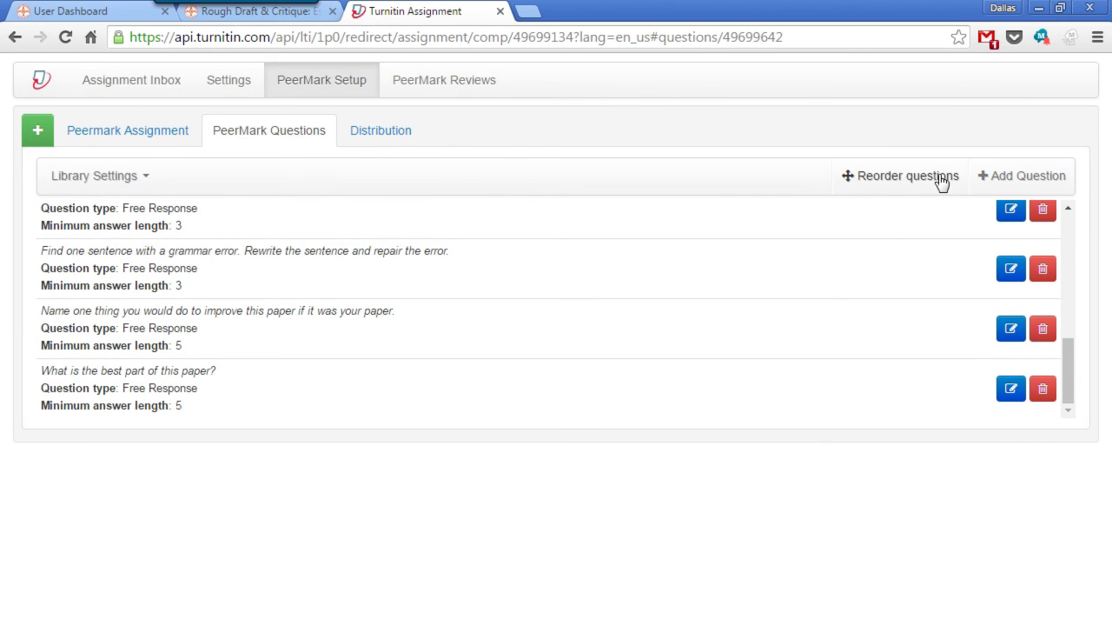
- Toggle all questions in the Citation library and add them to the PeerMark question list
click(143, 183)
mouse_move(160, 228)
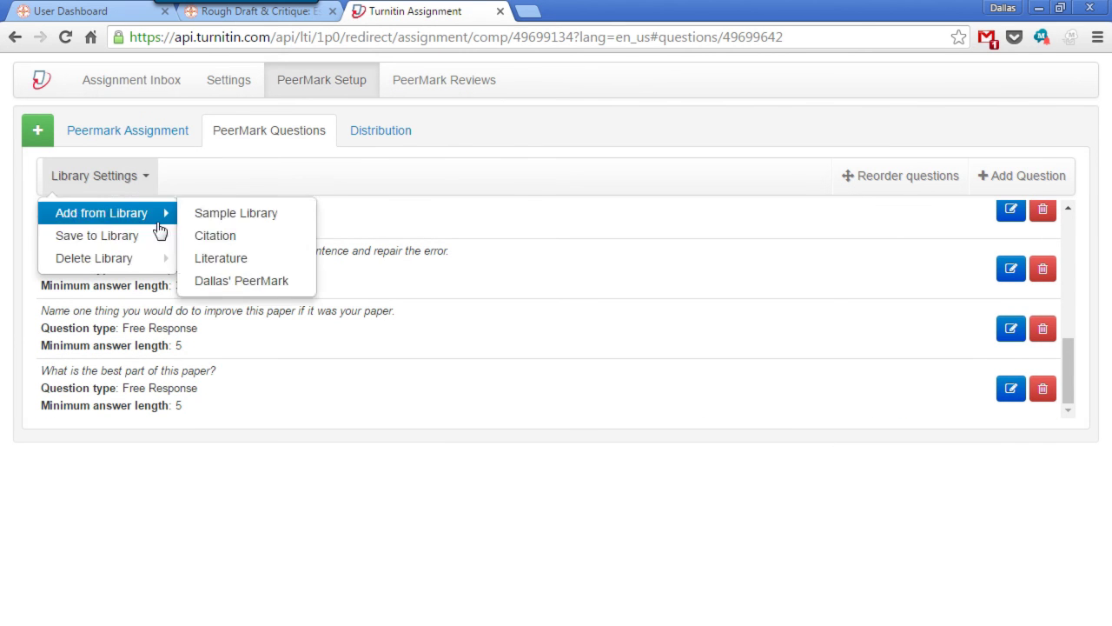
click(218, 243)
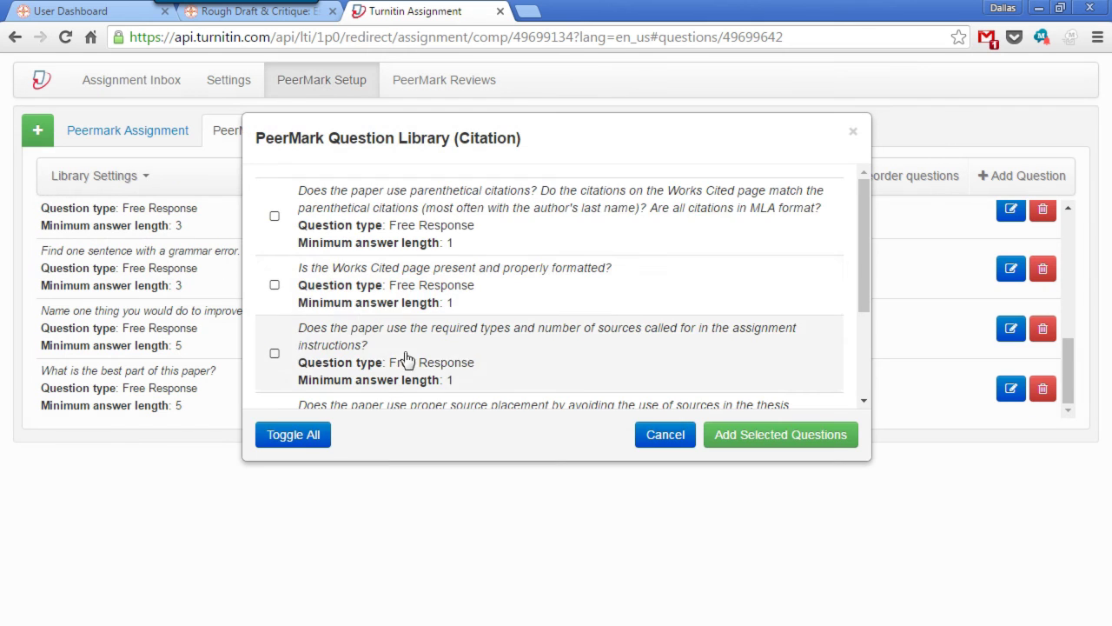
click(310, 434)
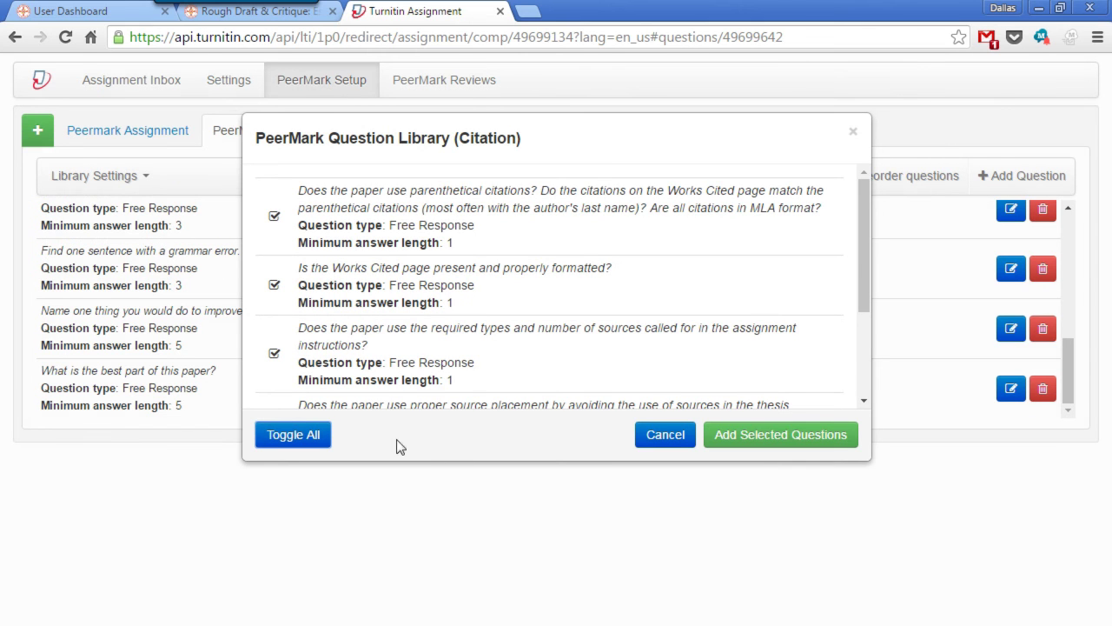
click(782, 435)
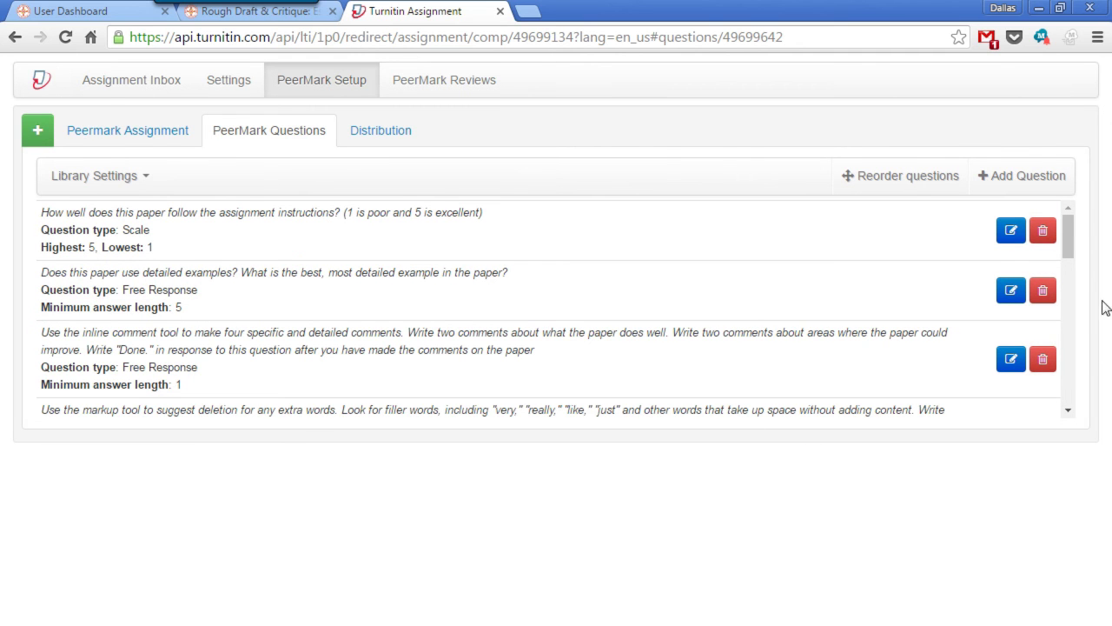
drag(1070, 234, 1078, 424)
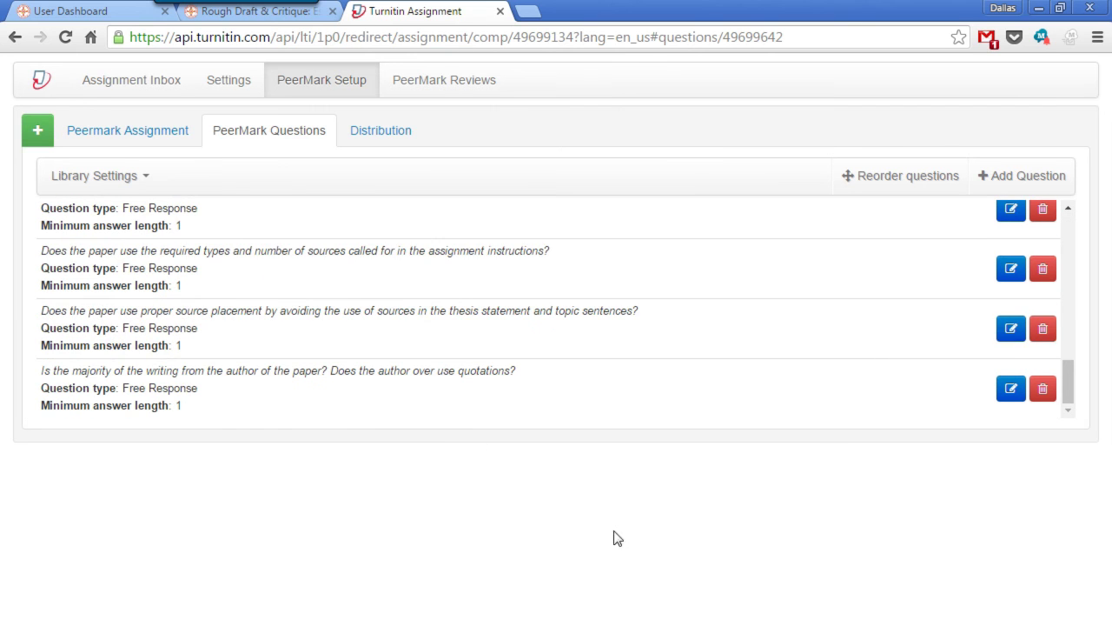